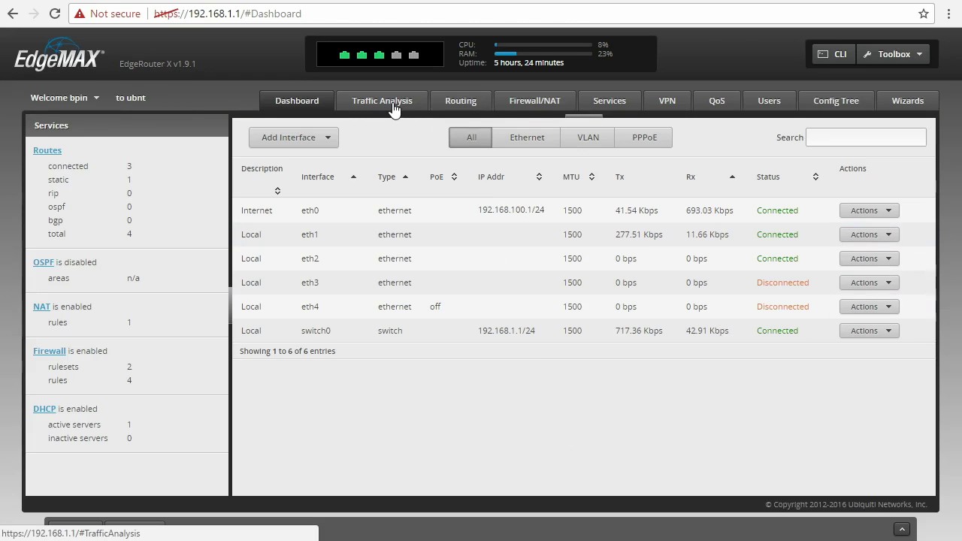
Open the router's traffic analysis and expand the top apps of hosts 192.168.1.10 and 192.168.1.20.
click(393, 105)
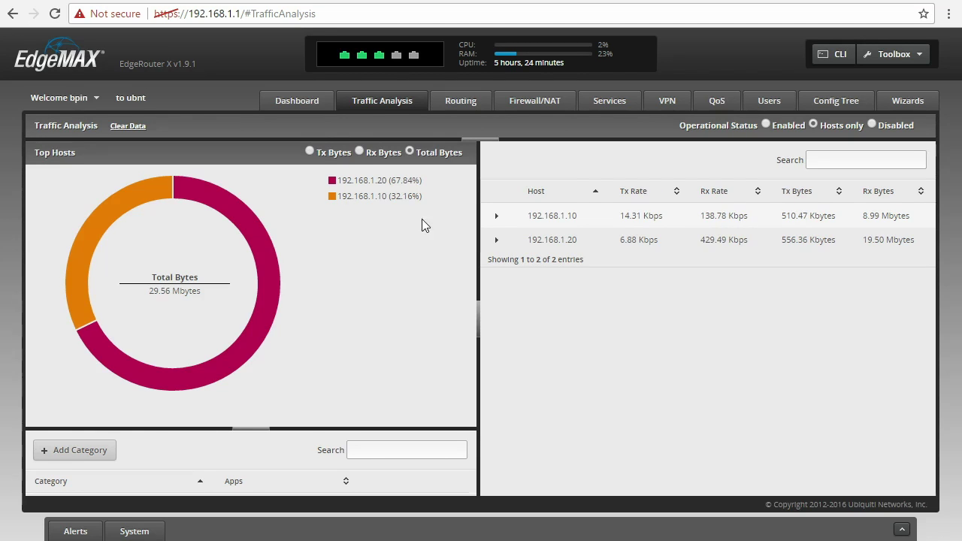
click(496, 215)
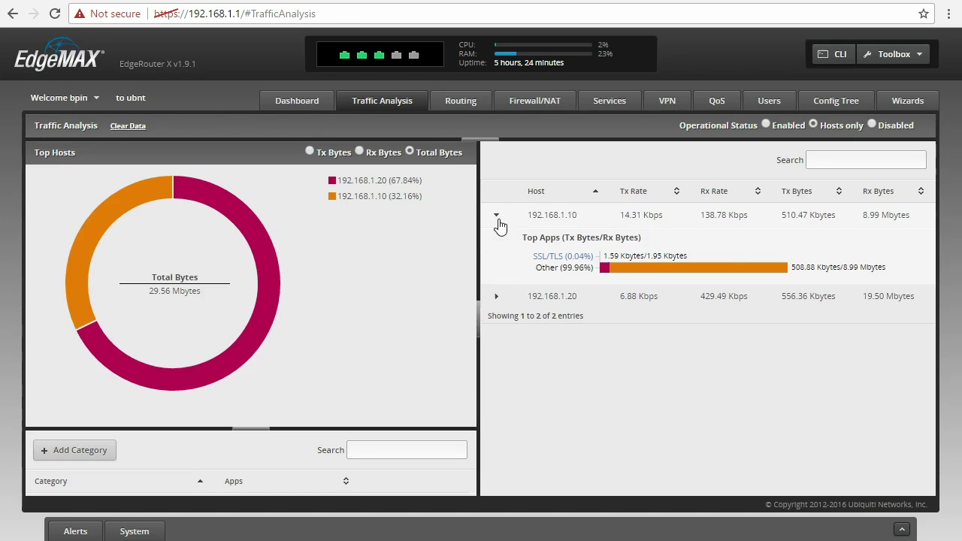
click(496, 296)
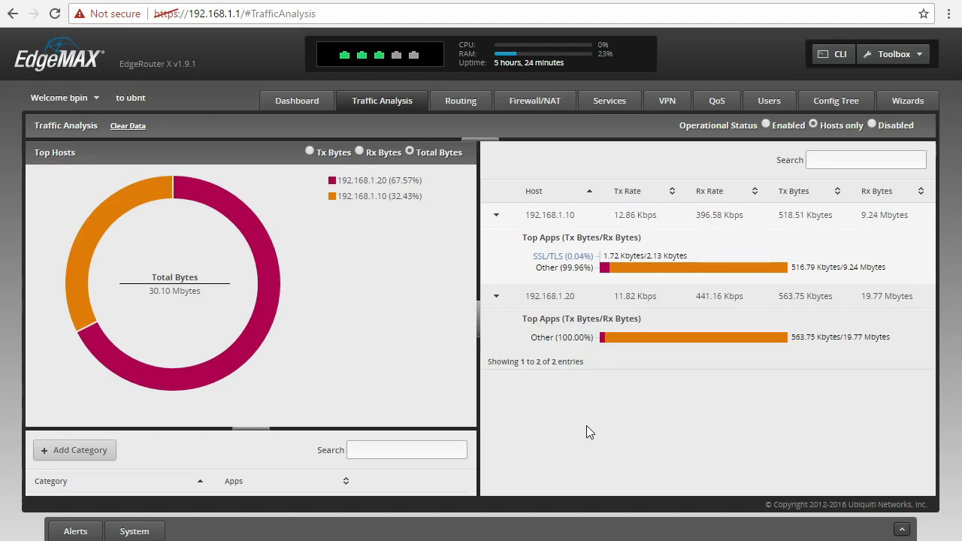
mouse_move(579, 259)
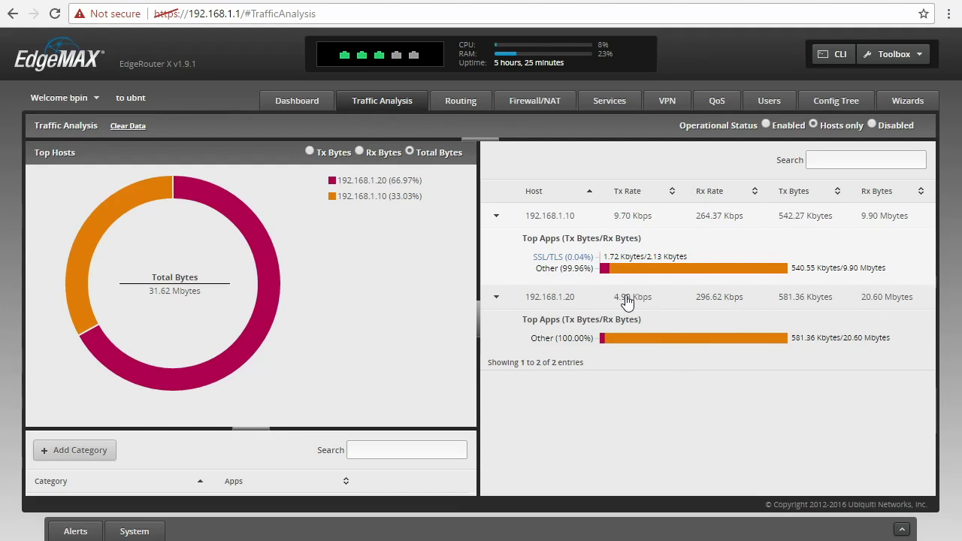
Switch to the WIN10 VMware Workstation window and minimize it.
key(alt+Tab)
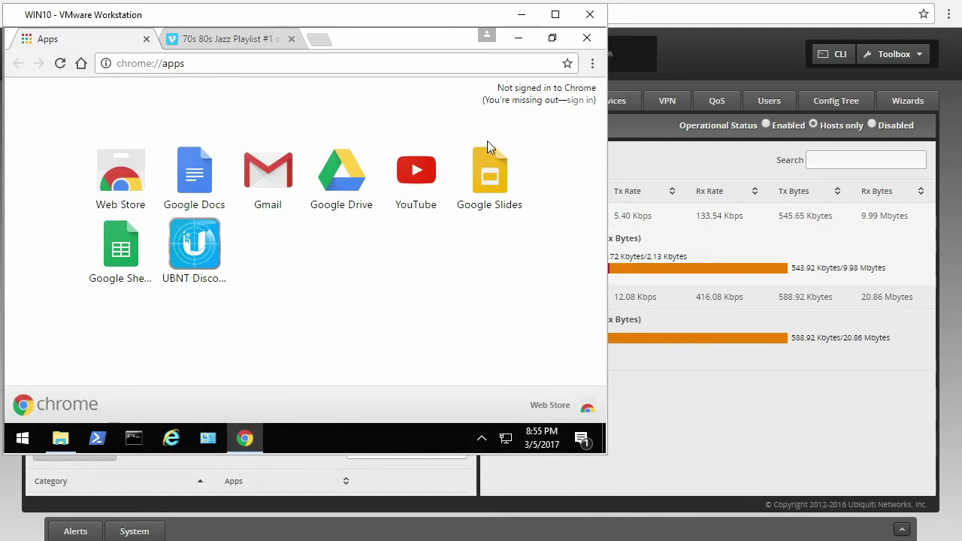
click(521, 14)
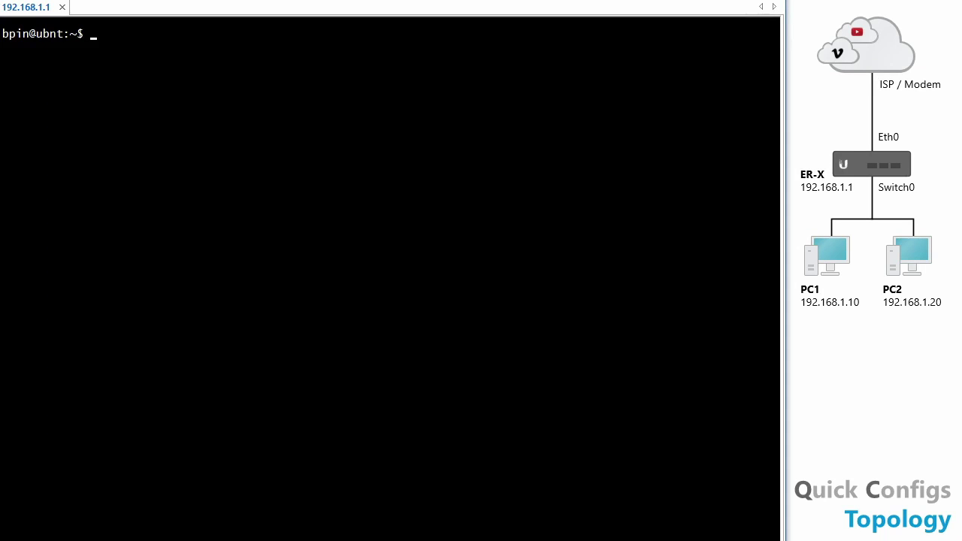
In the router's command line, enter configuration mode and show the system traffic-analysis settings.
text(configure)
key(Return)
text(show system traffic-analysis)
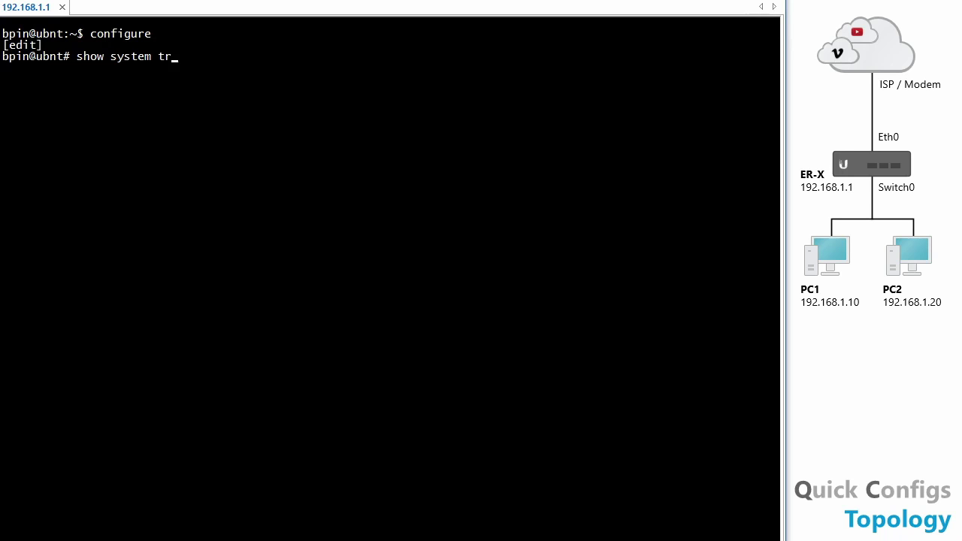
key(Return)
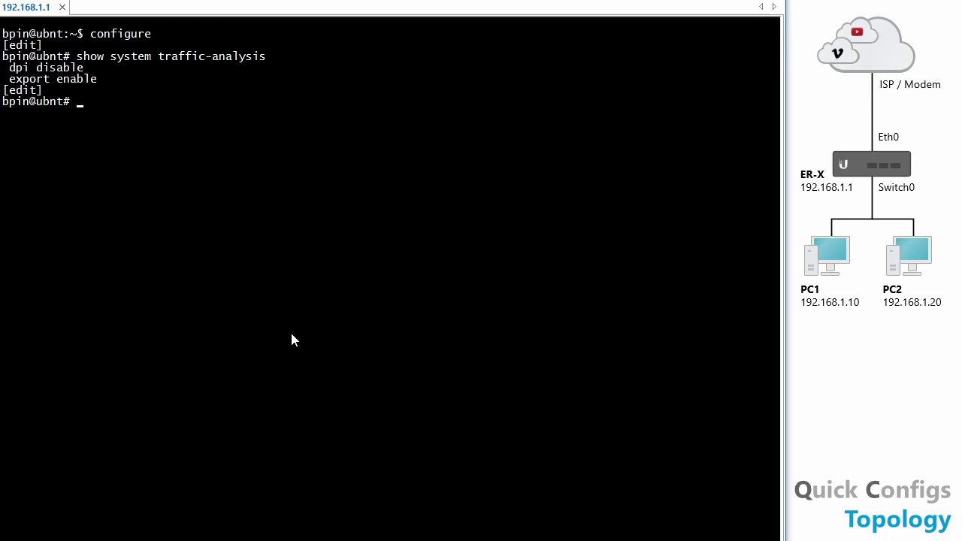
double_click(43, 80)
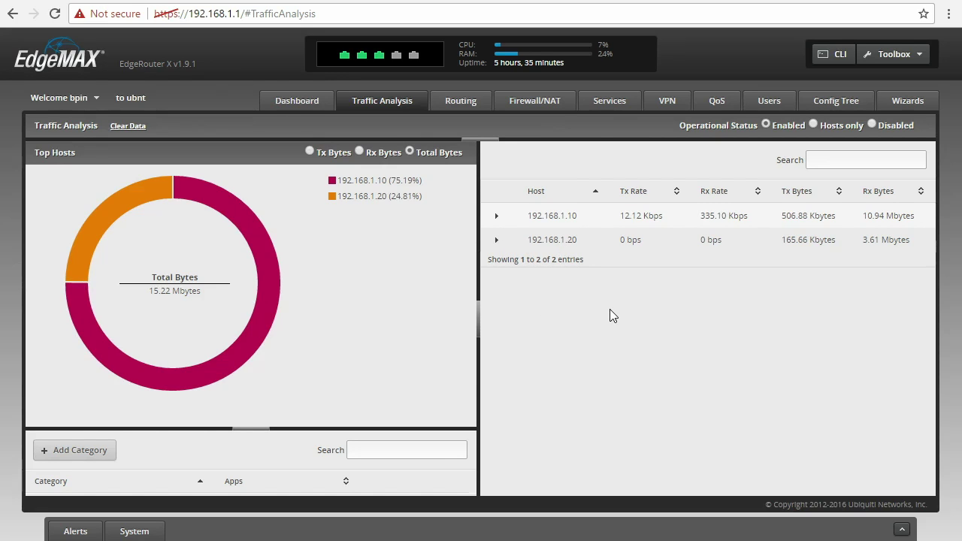
Expand both hosts in the traffic analysis and examine the QUIC app entries and their built-in category.
click(496, 215)
click(496, 319)
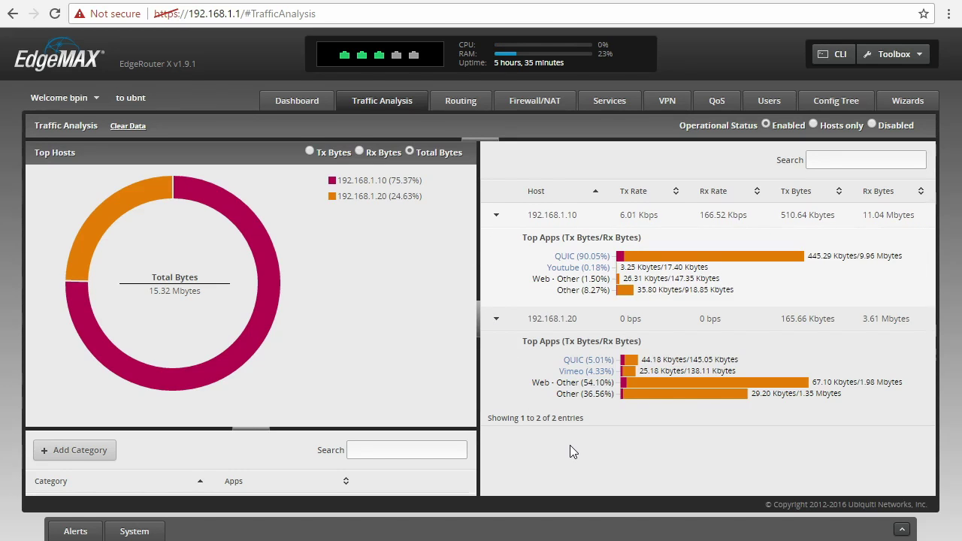
mouse_move(590, 272)
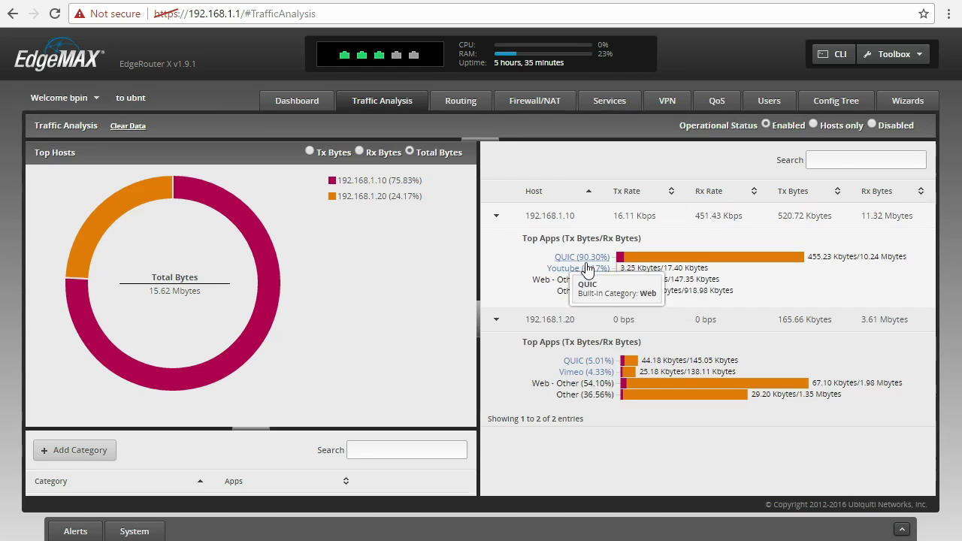
mouse_move(615, 381)
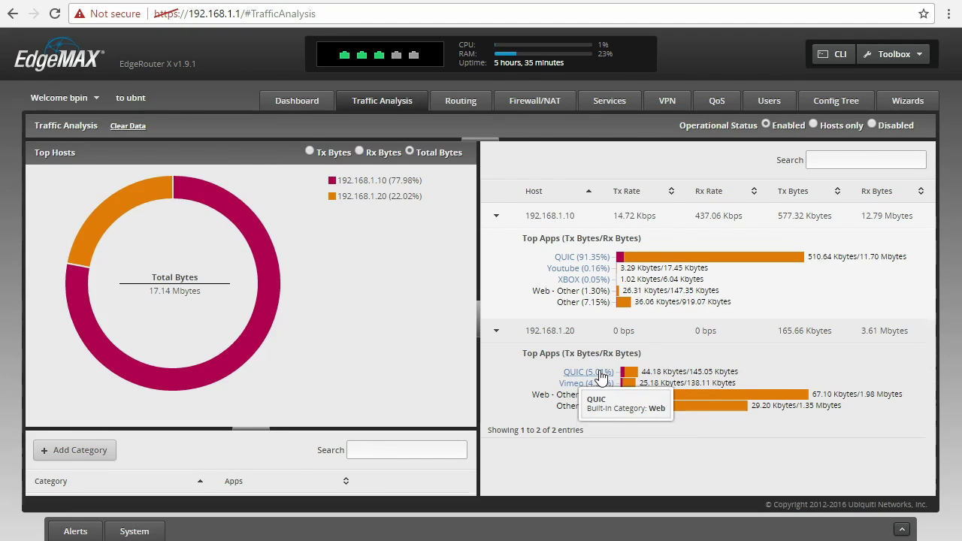
Assign the Vimeo app to a new custom category named Streaming and save it.
click(600, 382)
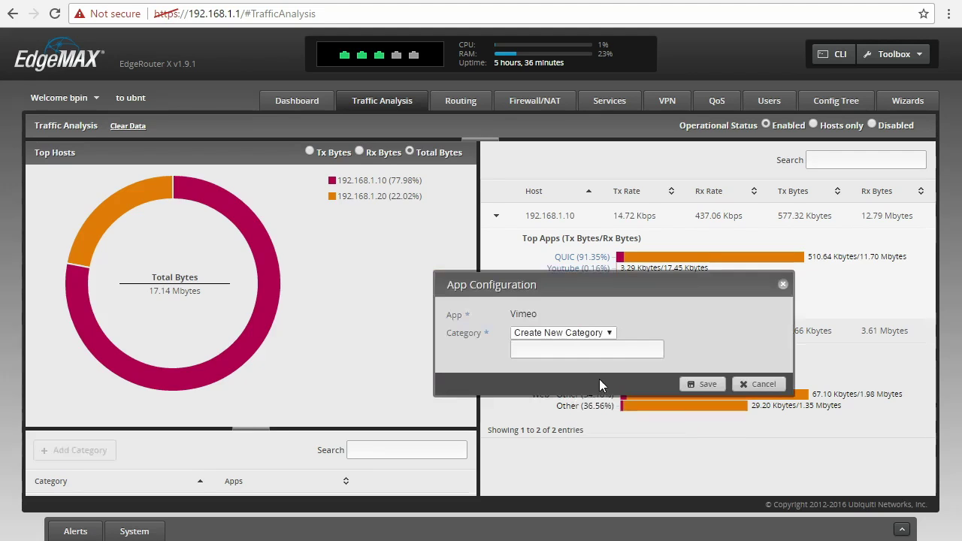
click(594, 349)
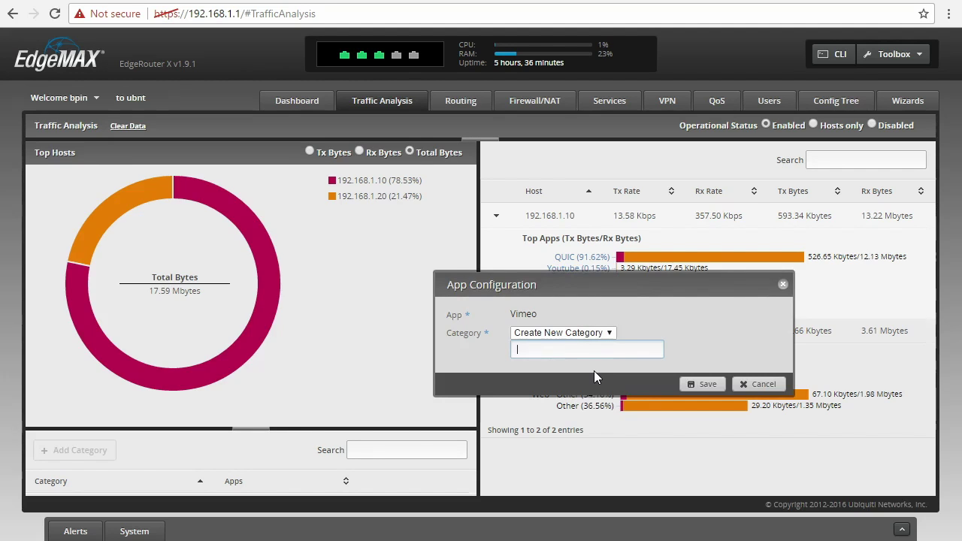
text(Streaming)
key(ctrl+a)
click(678, 375)
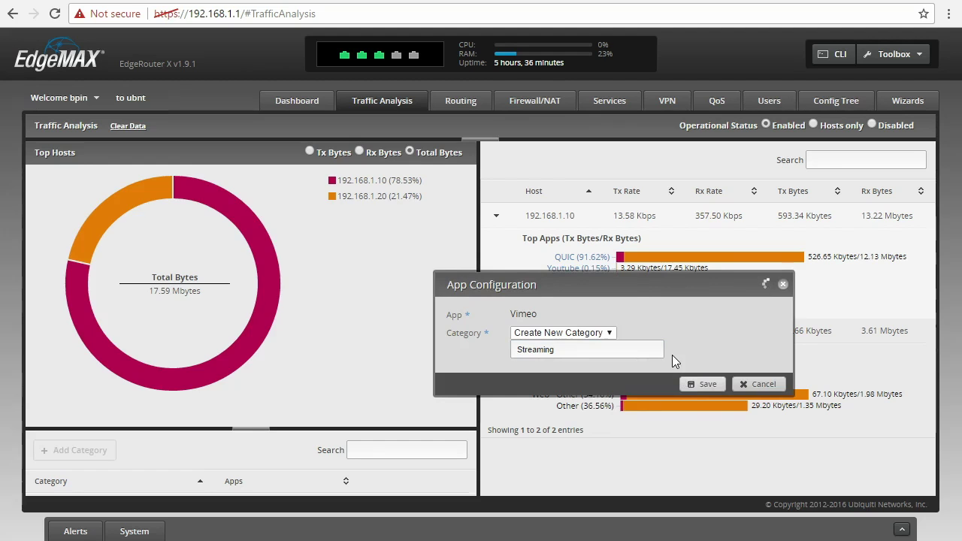
click(783, 285)
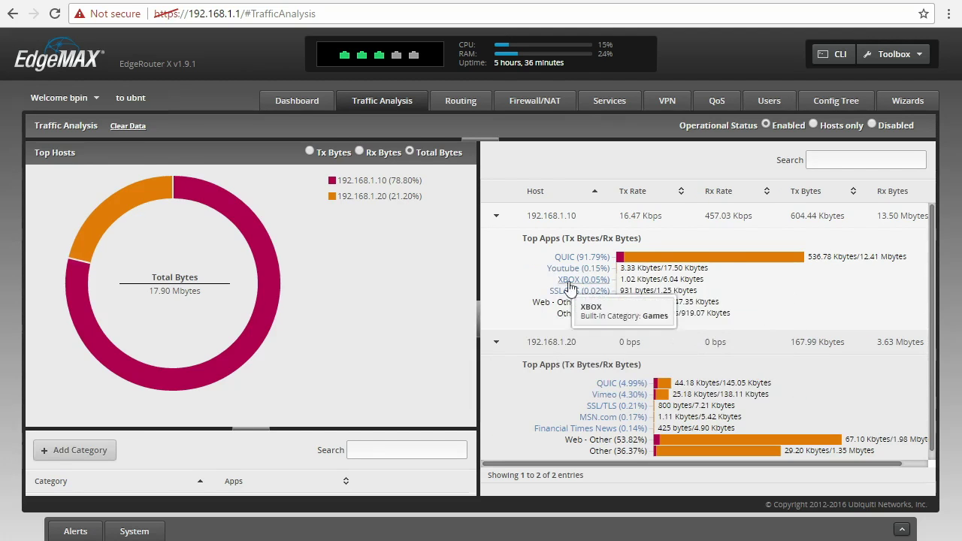
Assign the Youtube app to the existing Streaming category and save it.
click(578, 269)
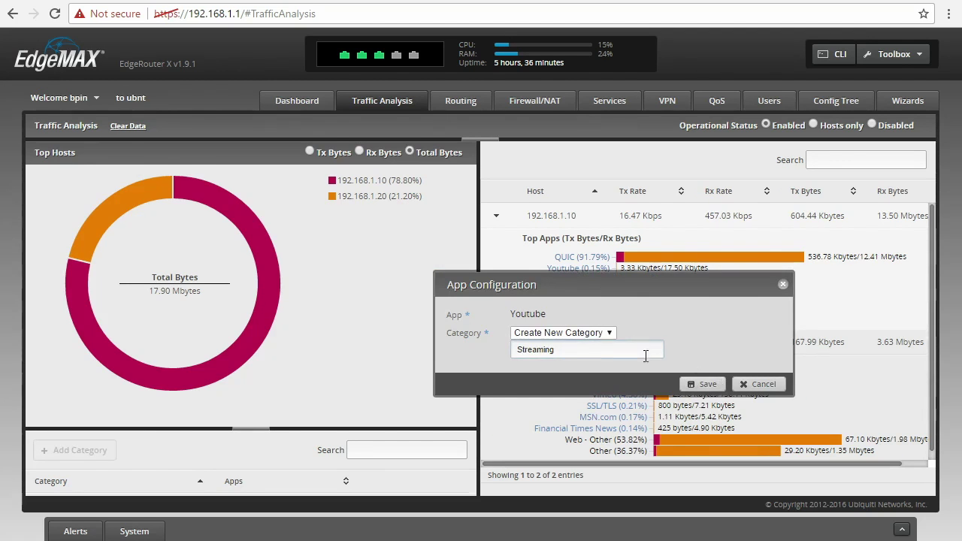
click(607, 332)
click(602, 355)
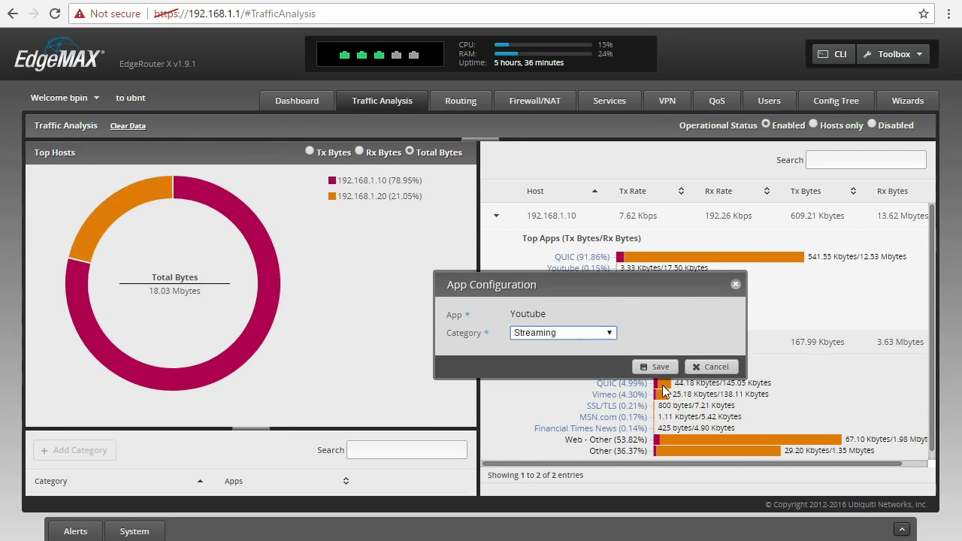
click(655, 367)
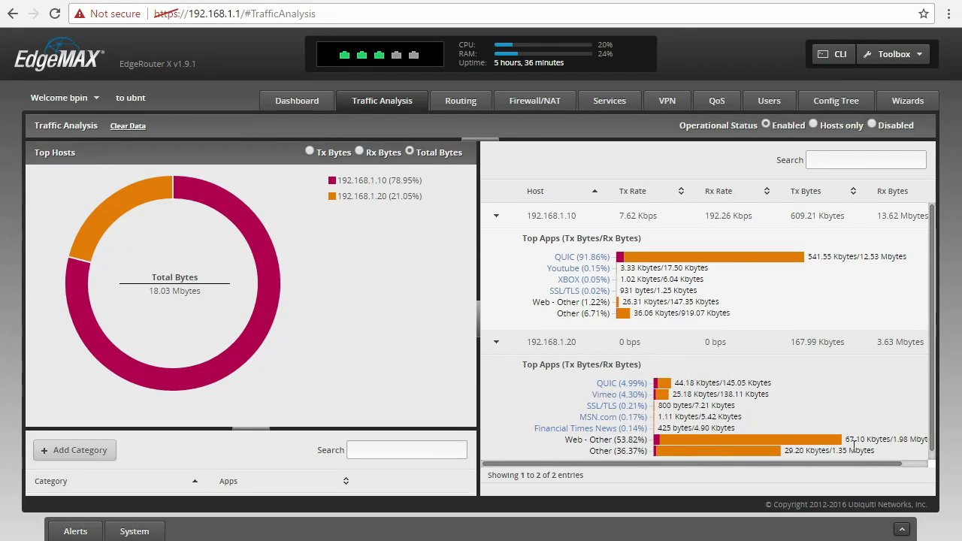
Expand the category list to check the apps in Streaming, restore the Top Hosts chart and inspect host 192.168.1.10's segment.
scroll(865, 451, down, 1)
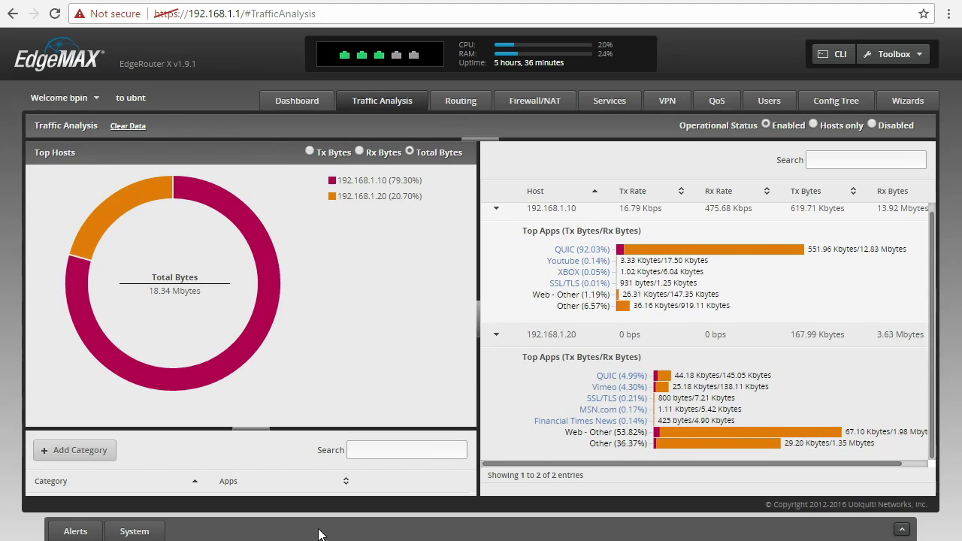
click(262, 434)
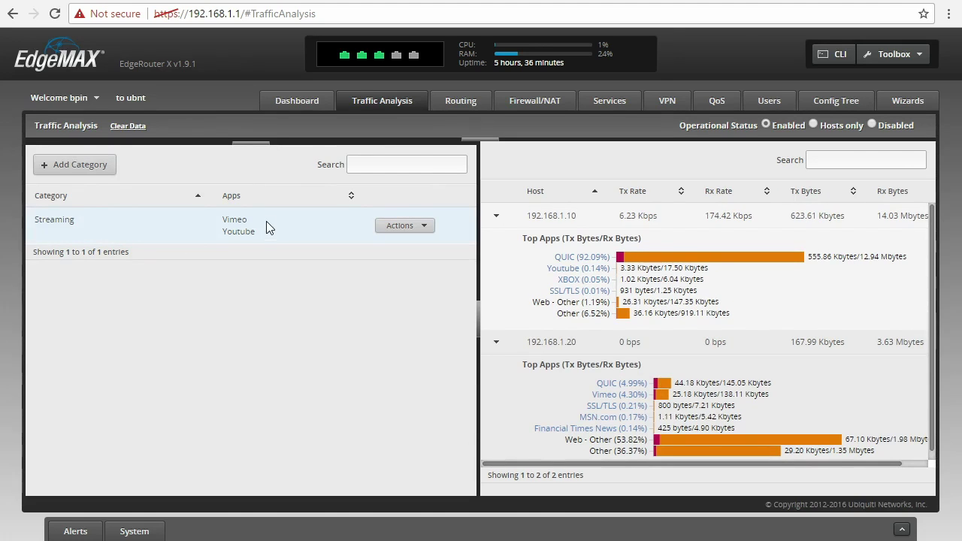
click(253, 145)
mouse_move(258, 273)
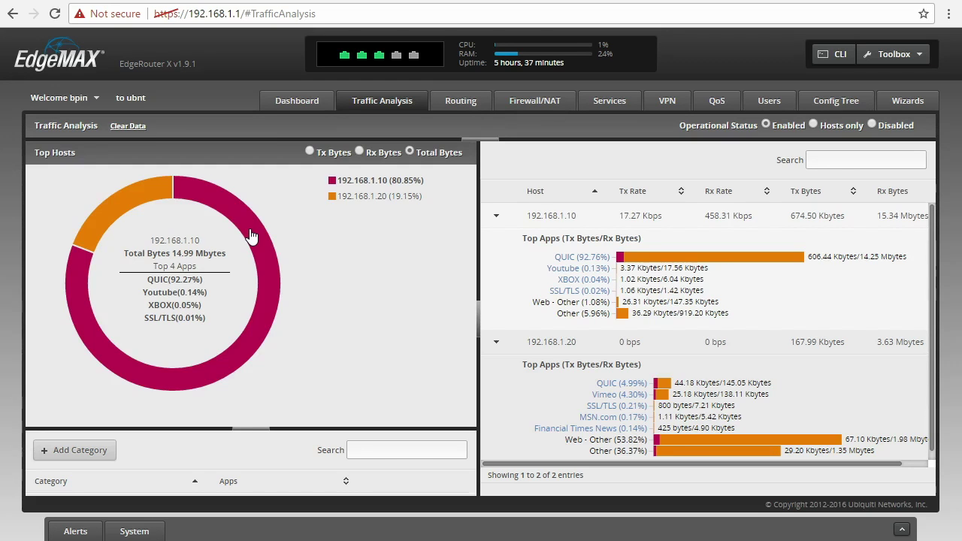
Open the firewall policies and bring up the rules of the WAN_IN ruleset.
click(535, 100)
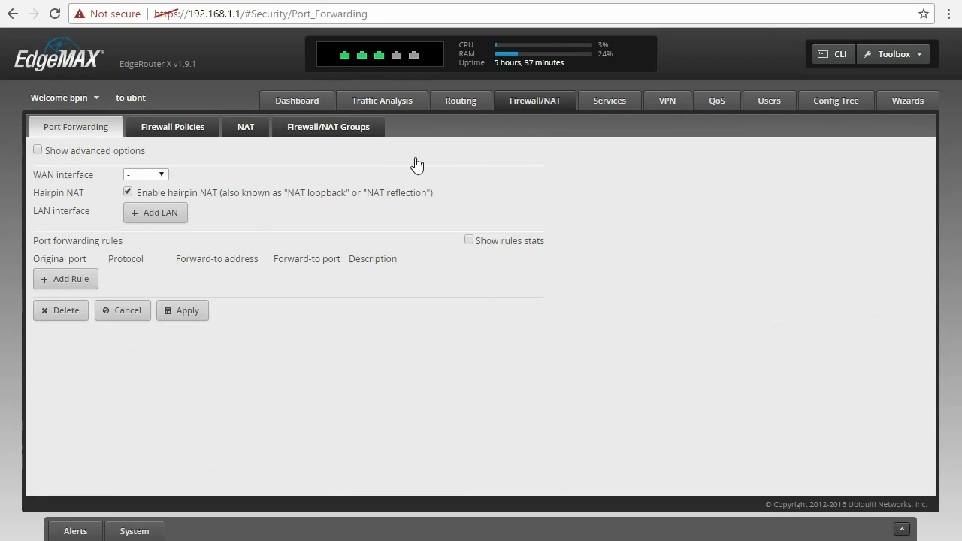
click(188, 128)
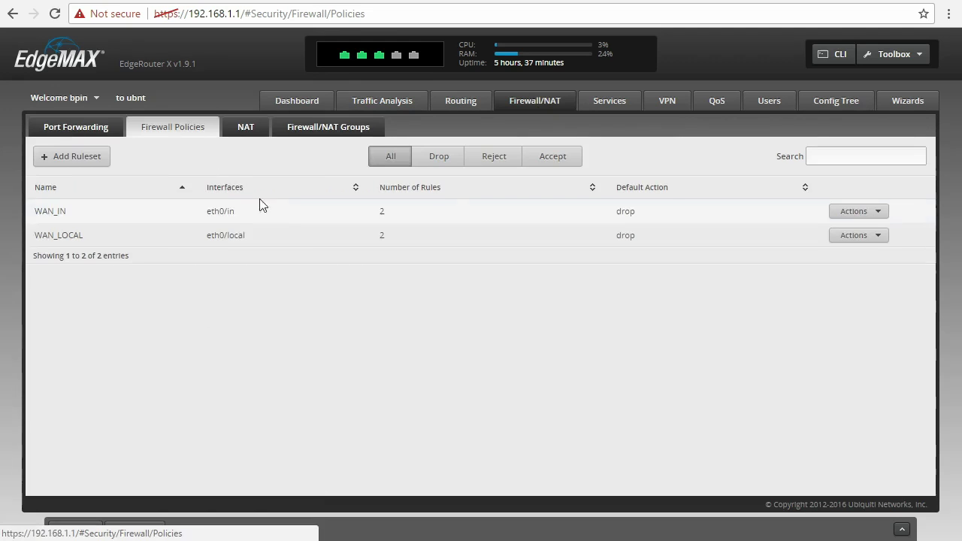
click(862, 211)
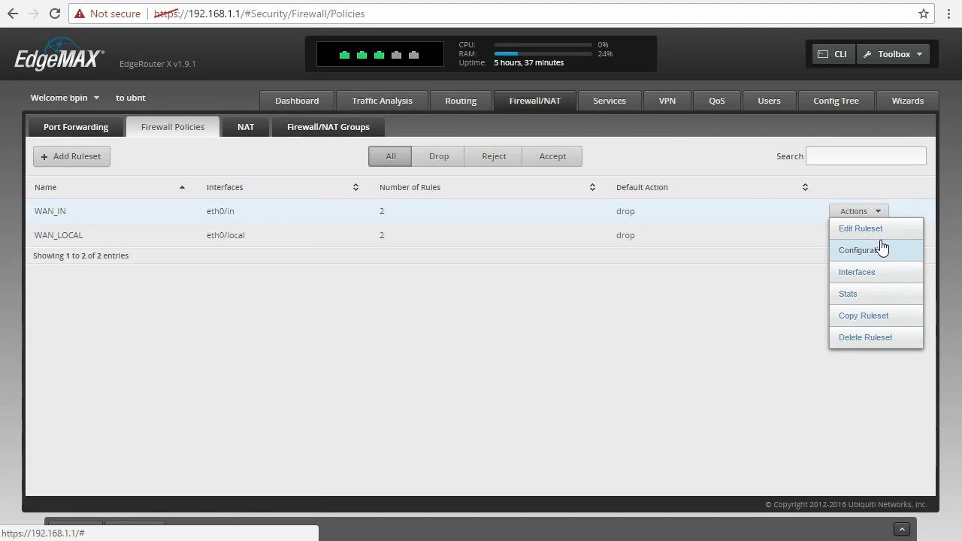
click(878, 253)
click(229, 223)
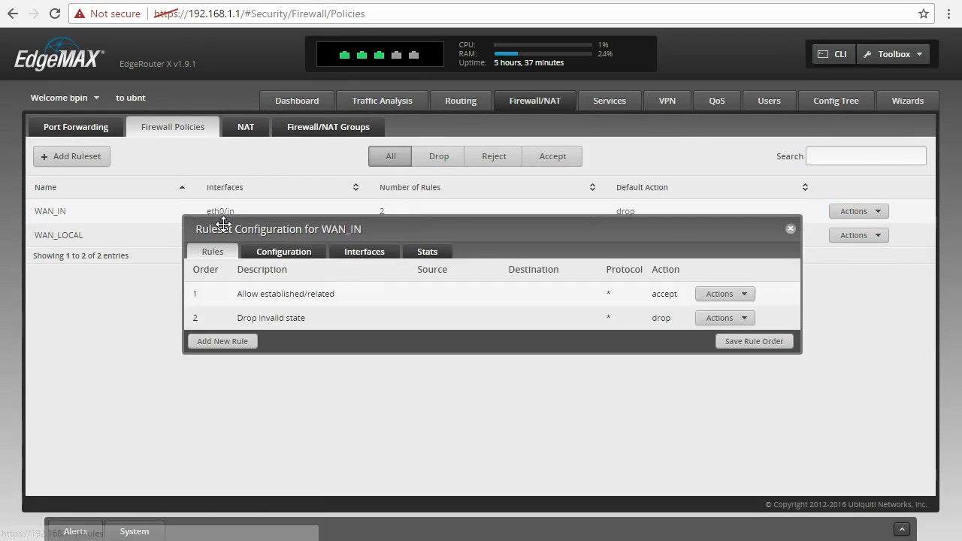
Browse the application categories in the advanced settings of the Allow established/related rule, cancel without saving and close the ruleset.
click(703, 293)
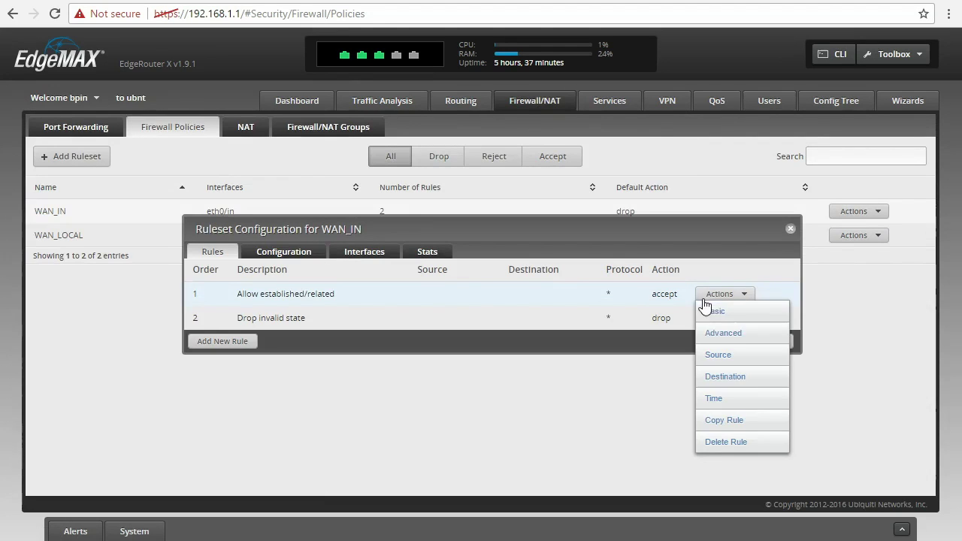
click(726, 333)
click(487, 427)
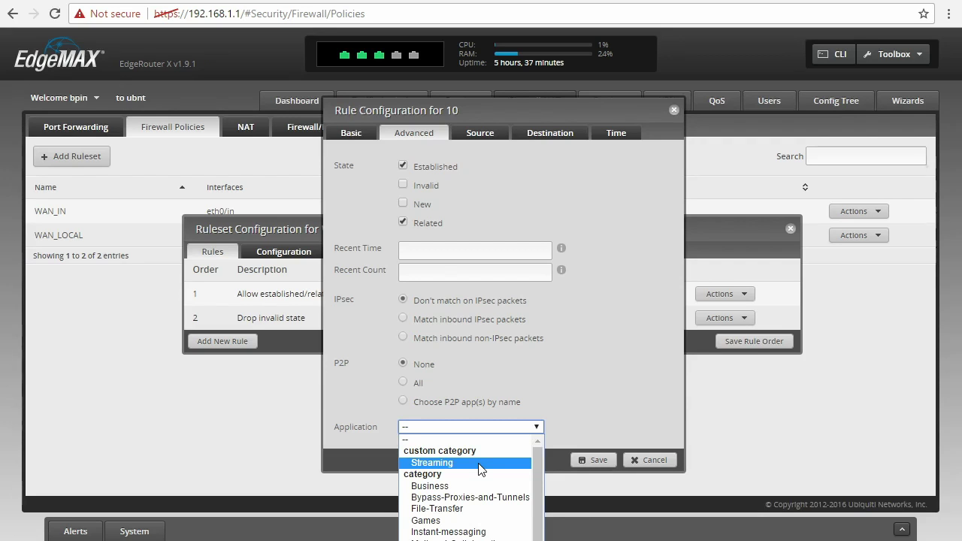
scroll(481, 470, down, 5)
scroll(481, 470, up, 5)
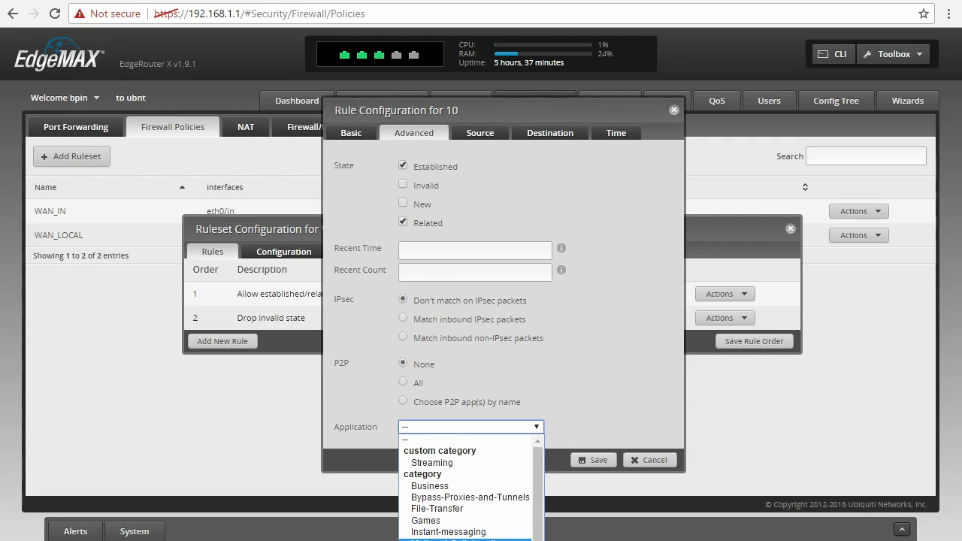
click(646, 460)
click(647, 460)
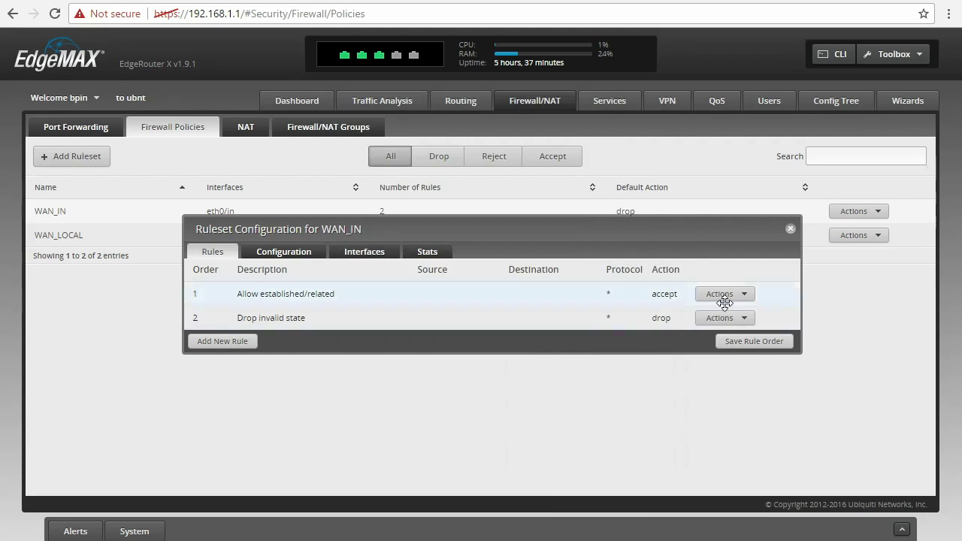
click(790, 229)
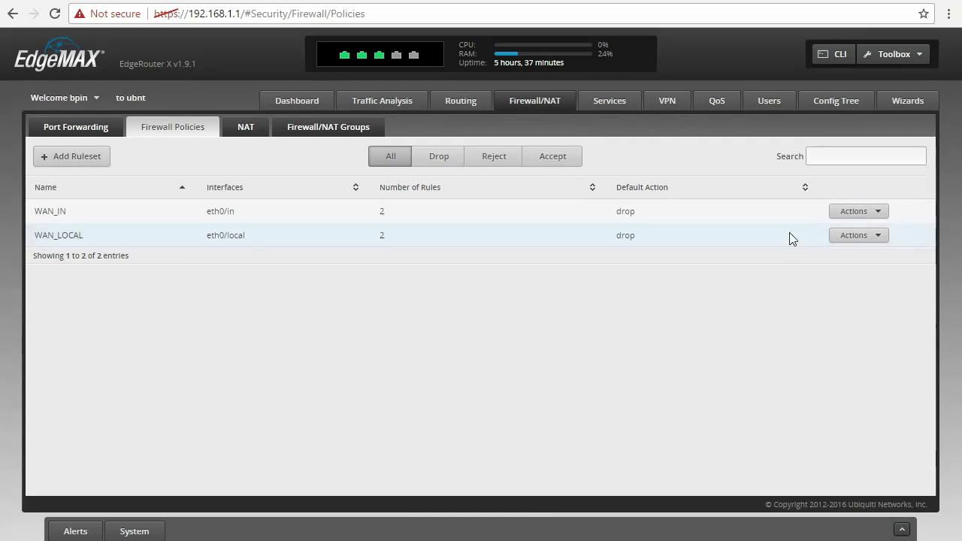
Return to the traffic analysis, and switch to the WIN10 virtual machine to bring up its C: drive Share folder.
click(412, 107)
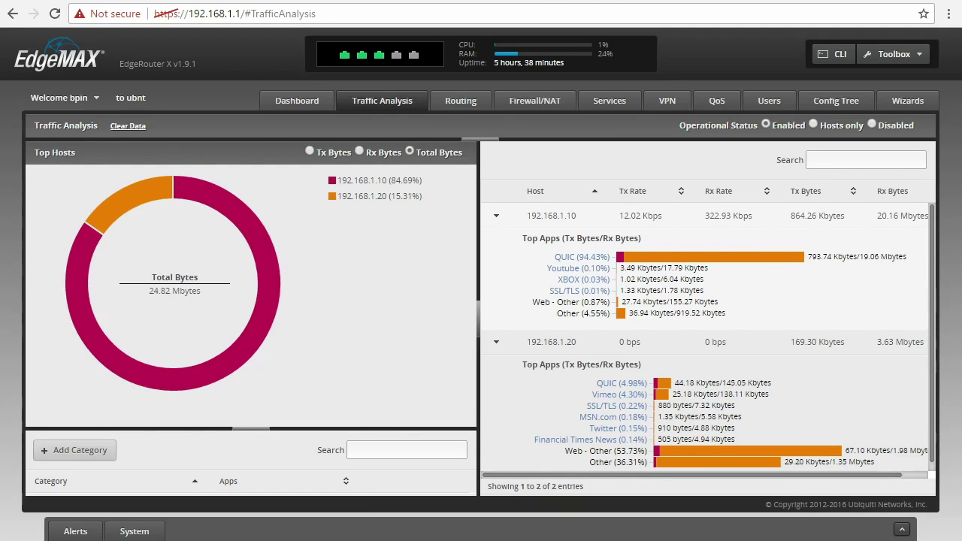
key(alt+Tab)
key(alt+Tab)
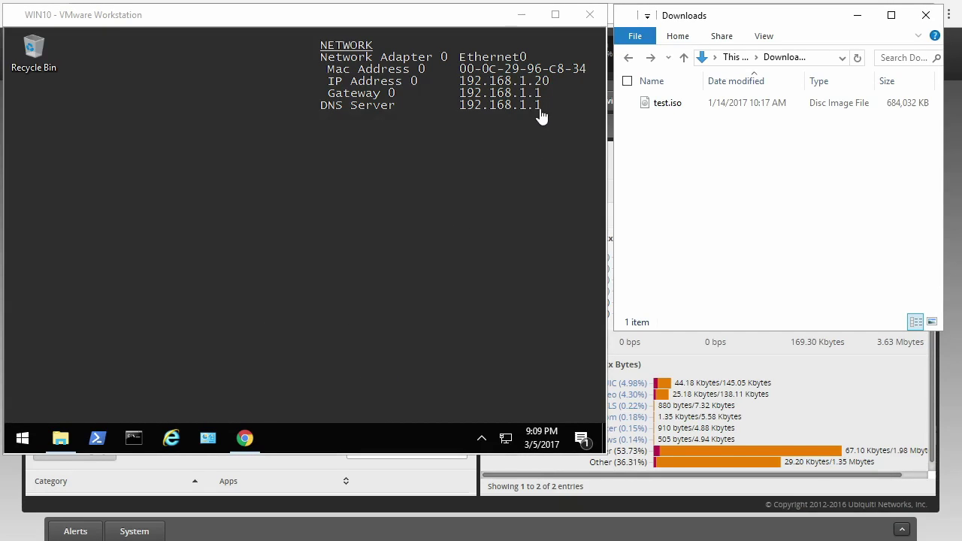
click(65, 444)
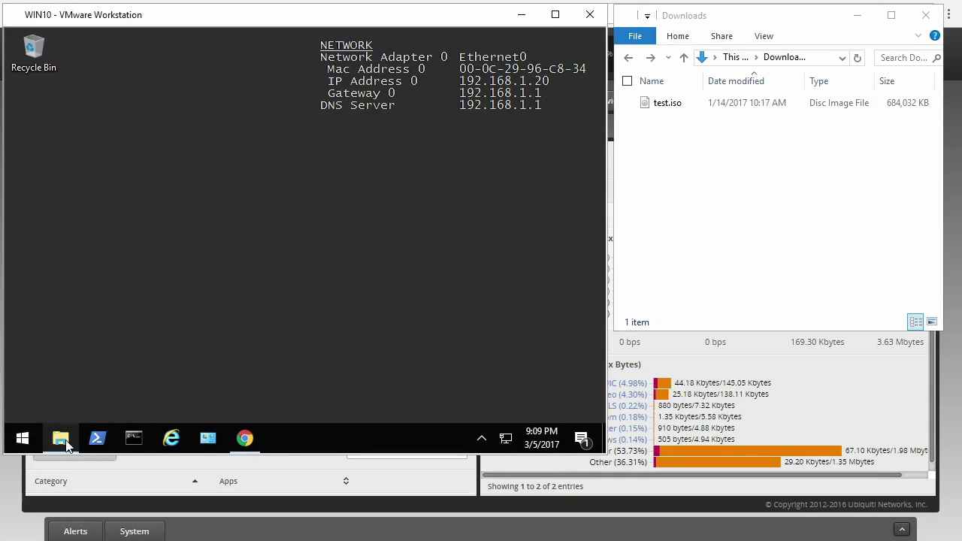
click(64, 444)
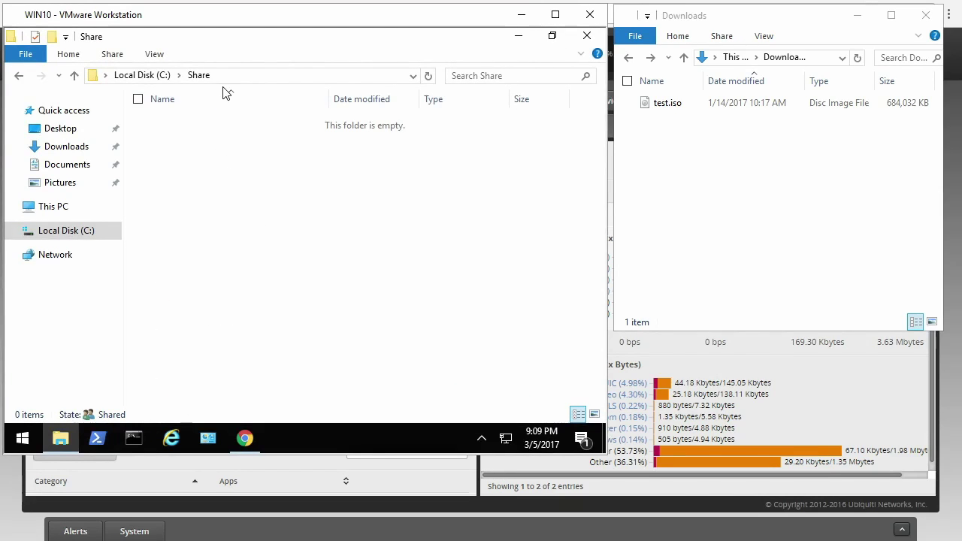
Copy test.iso from the Downloads folder into the other PC's network share at \\192.168.1.20\Share.
click(673, 169)
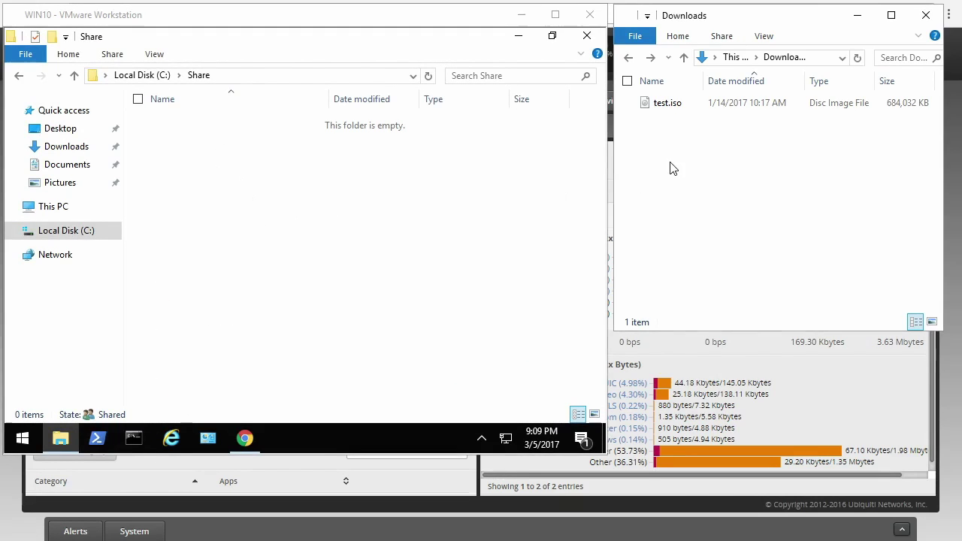
click(673, 105)
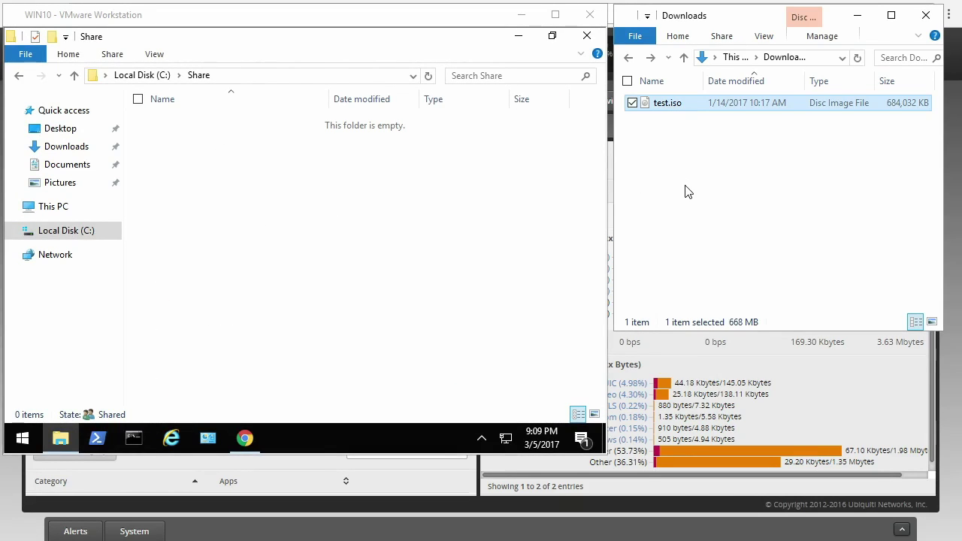
click(819, 58)
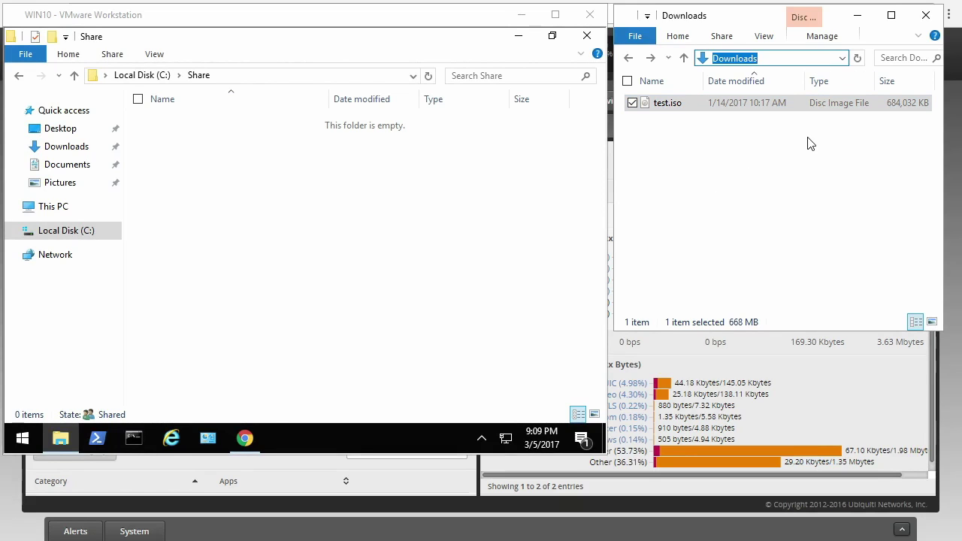
text(\\192)
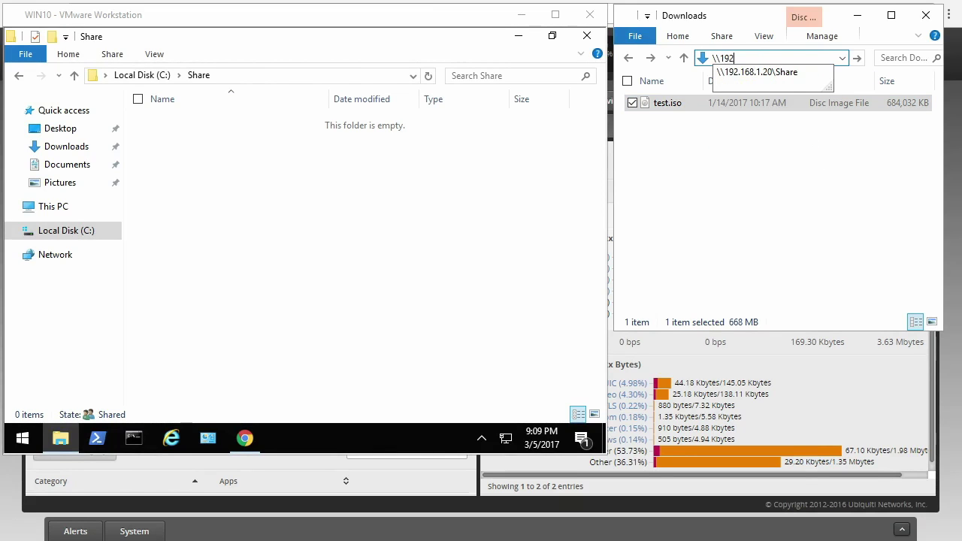
key(Down)
key(Return)
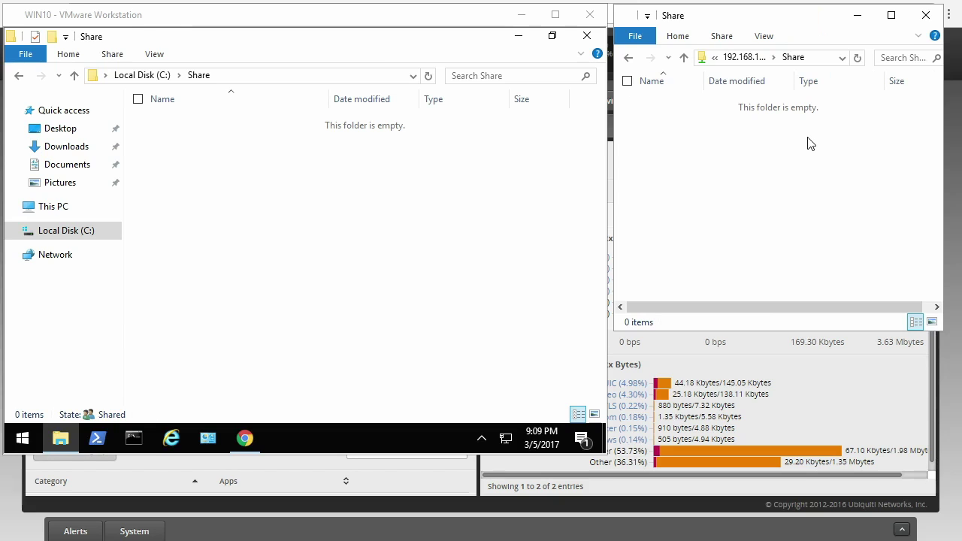
key(ctrl+v)
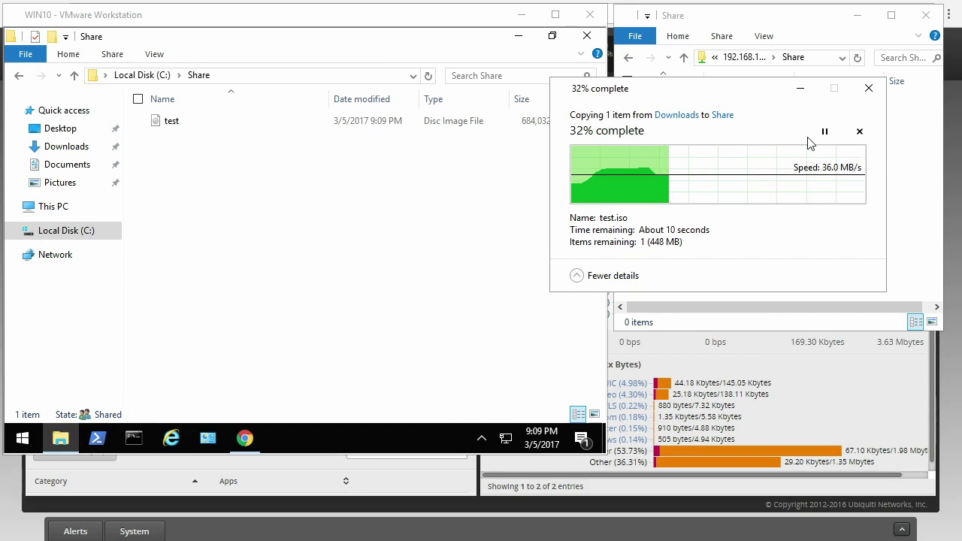
Switch back to the EdgeRouter's traffic analysis in the browser and check the traffic of hosts 192.168.1.10 and 192.168.1.20.
click(837, 361)
click(597, 344)
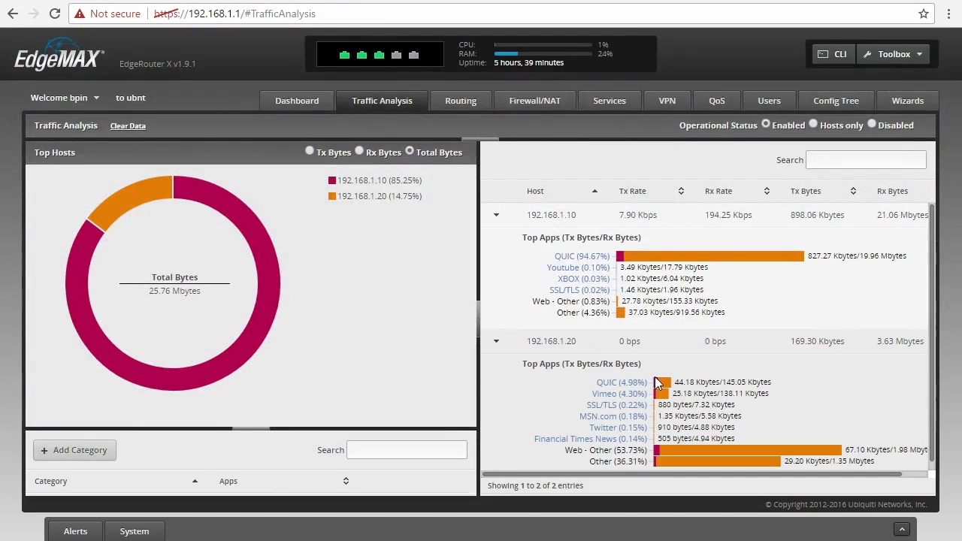